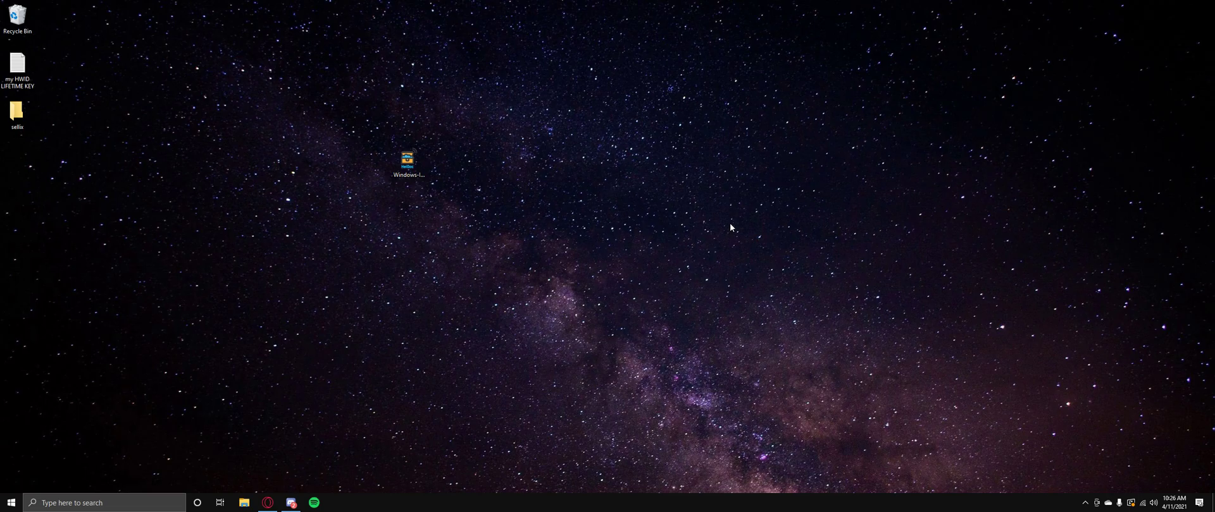
# Launch the Windows ISO Downloader from the desktop and choose Windows 10 as the product.
pyautogui.click(406, 175)
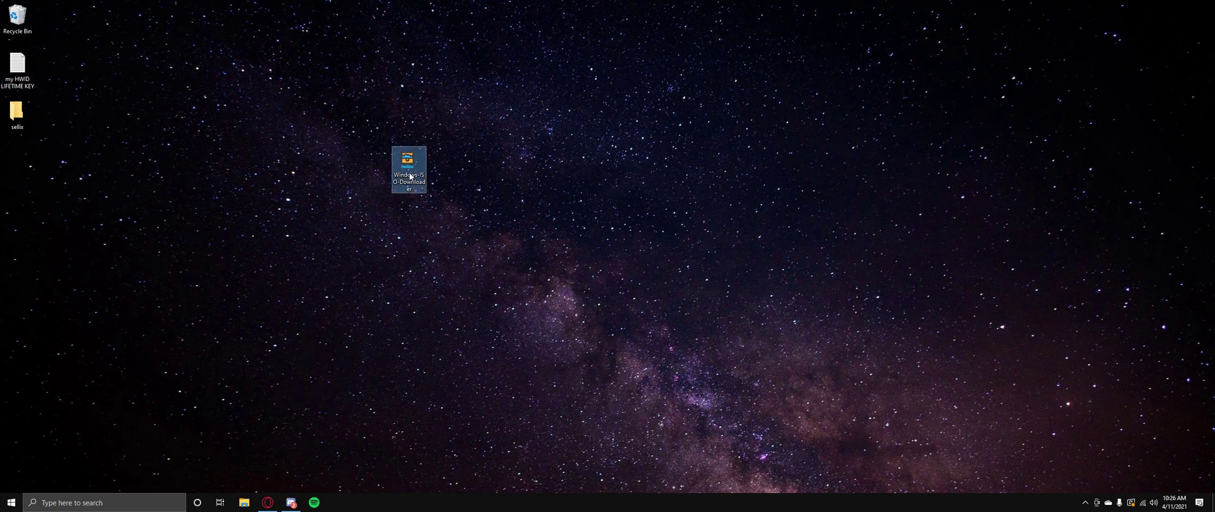
pyautogui.doubleClick(424, 169)
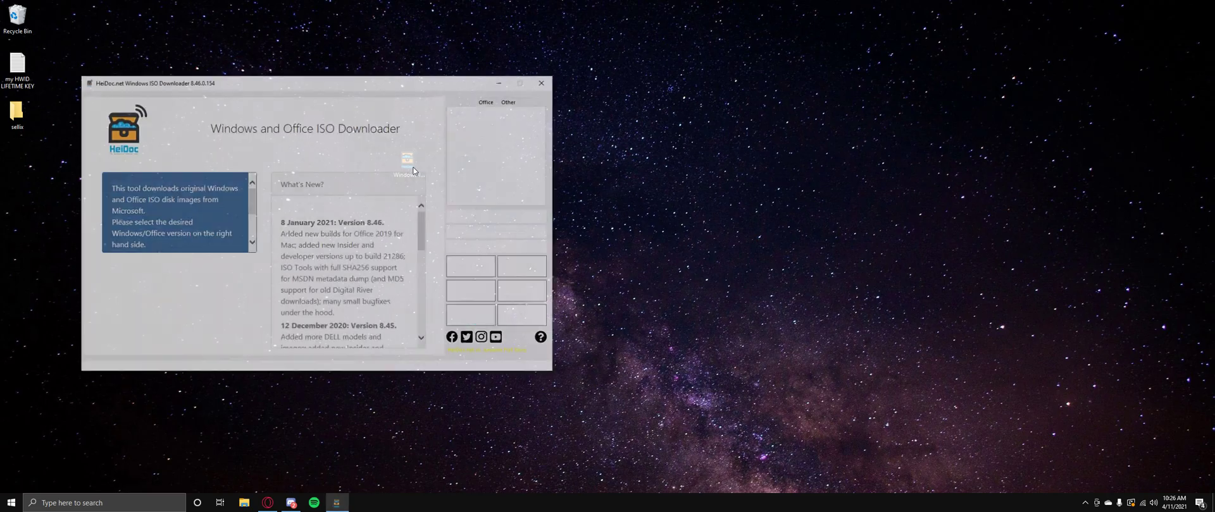
pyautogui.moveTo(364, 91); pyautogui.dragTo(752, 72)
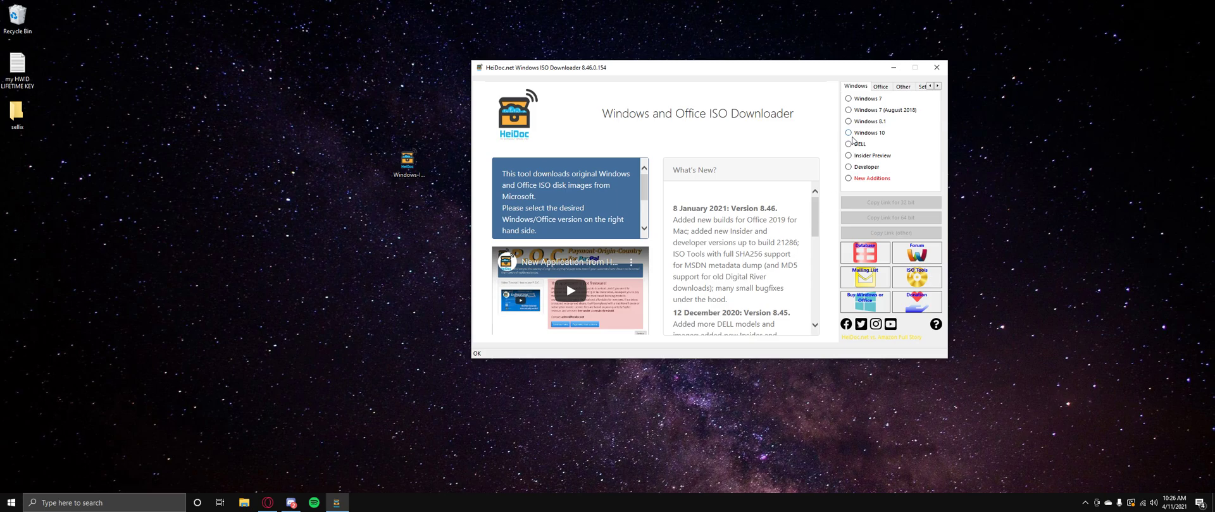
pyautogui.click(848, 133)
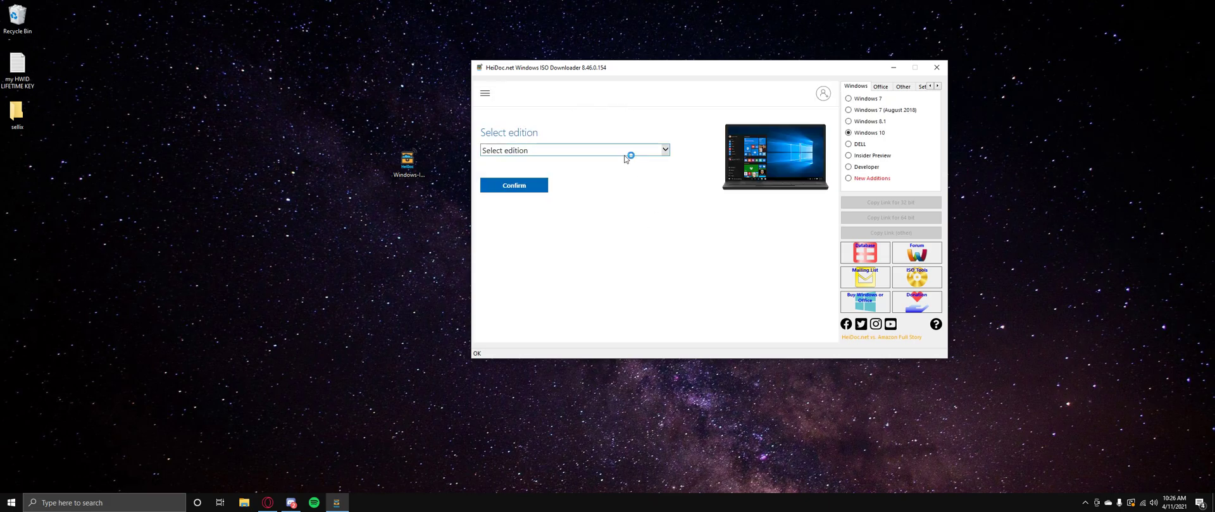
# Examine the Windows 10 versions and editions offered for download, then close the list without choosing one.
pyautogui.click(658, 155)
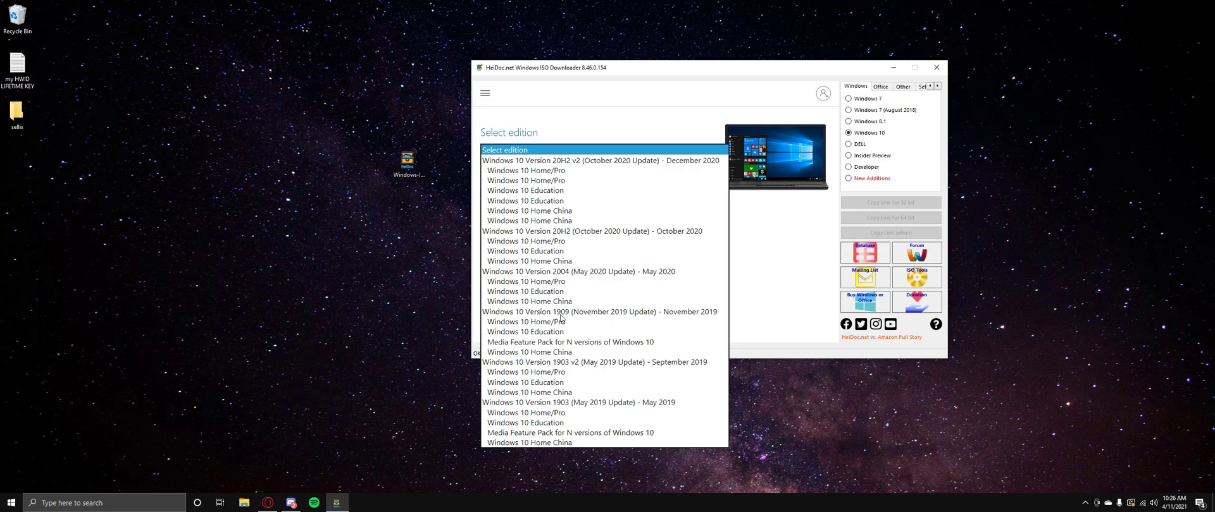
pyautogui.scroll(-5, 559, 364)
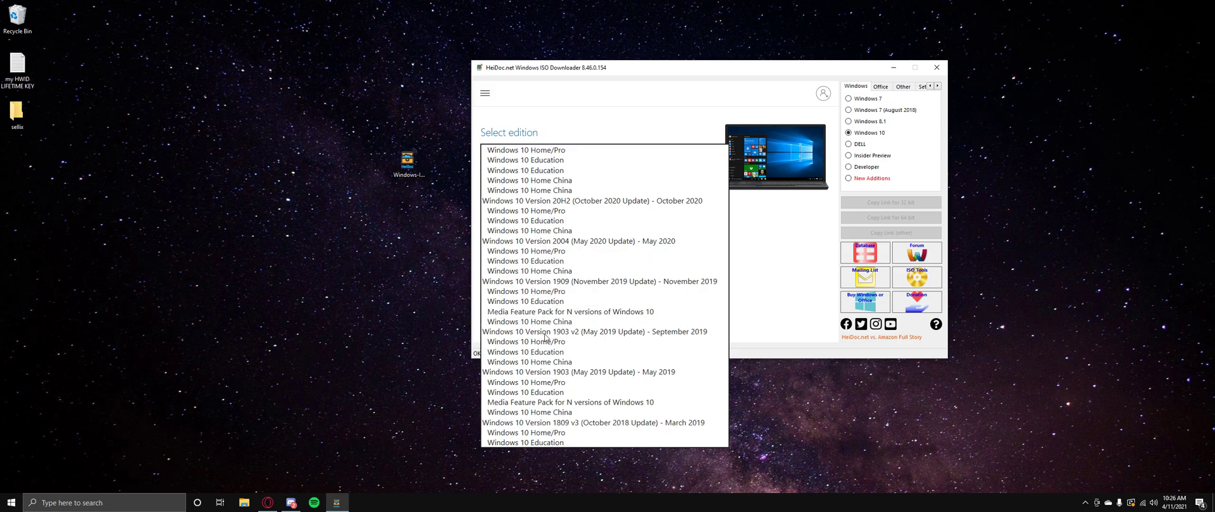
pyautogui.scroll(-6, 607, 346)
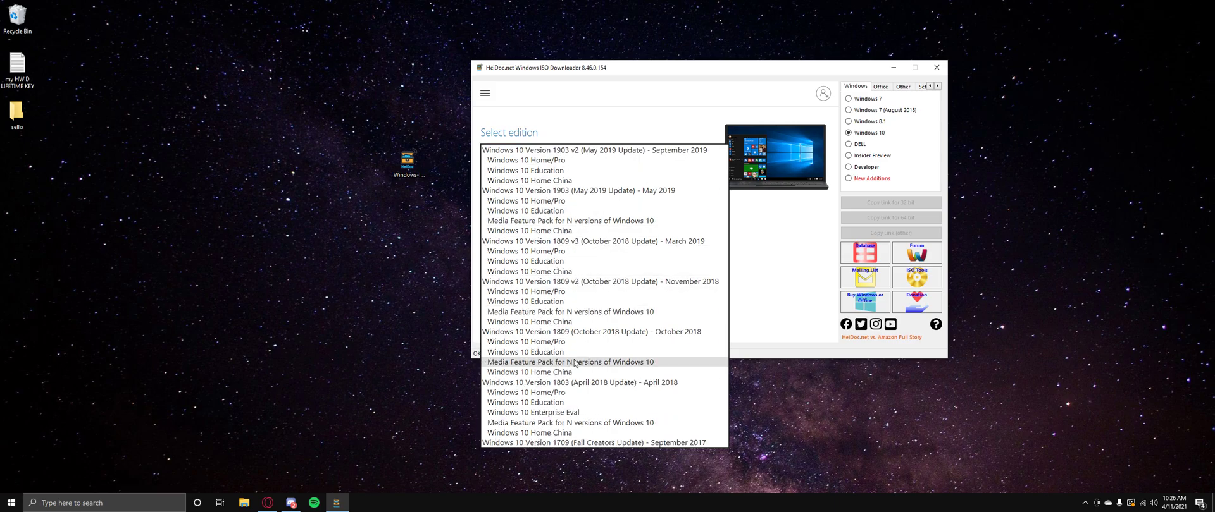
pyautogui.scroll(-12, 573, 382)
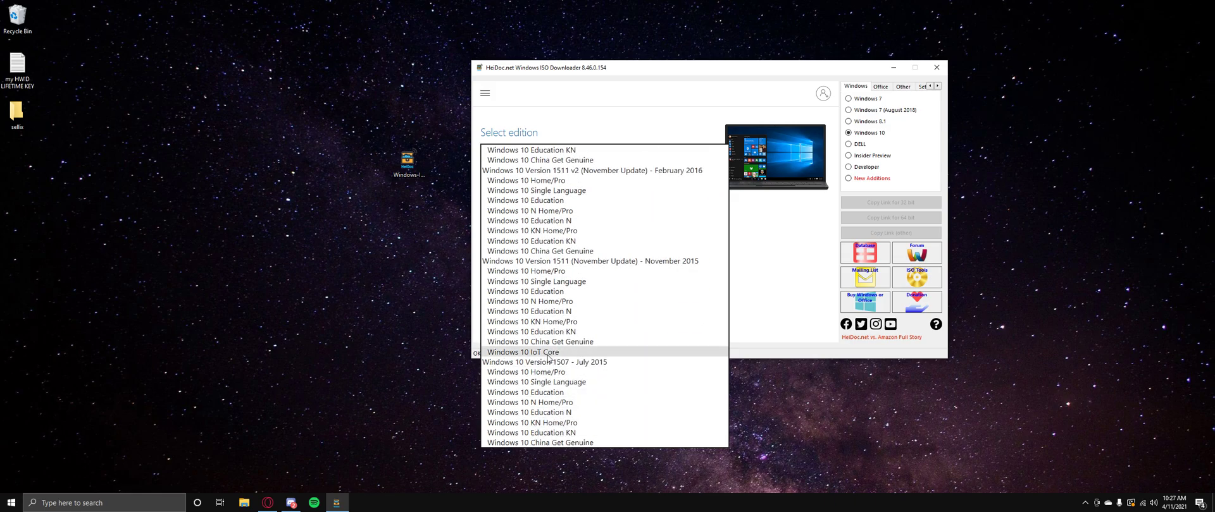
pyautogui.scroll(15, 581, 303)
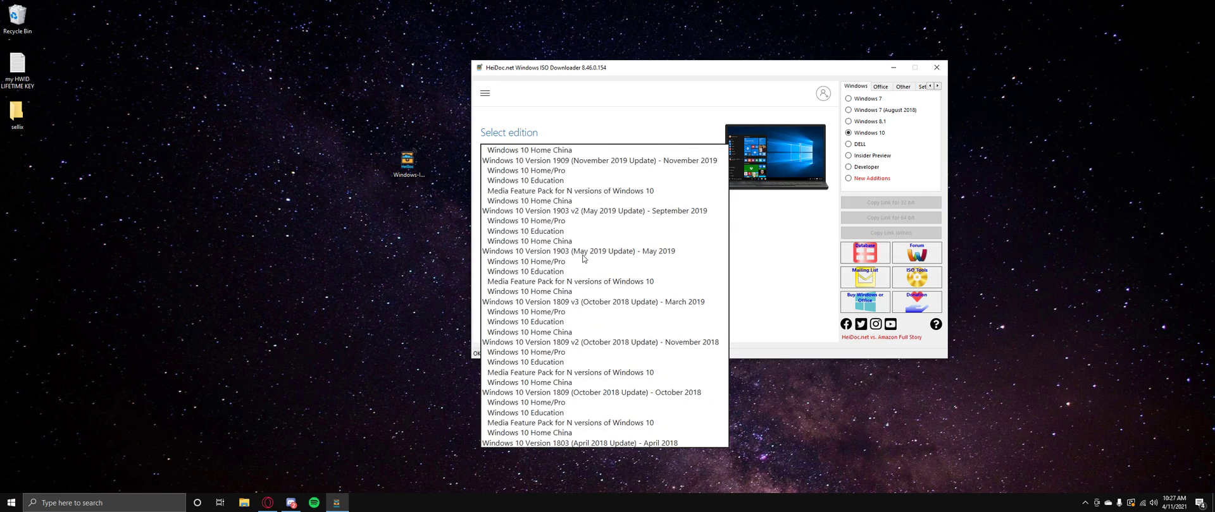
pyautogui.click(367, 257)
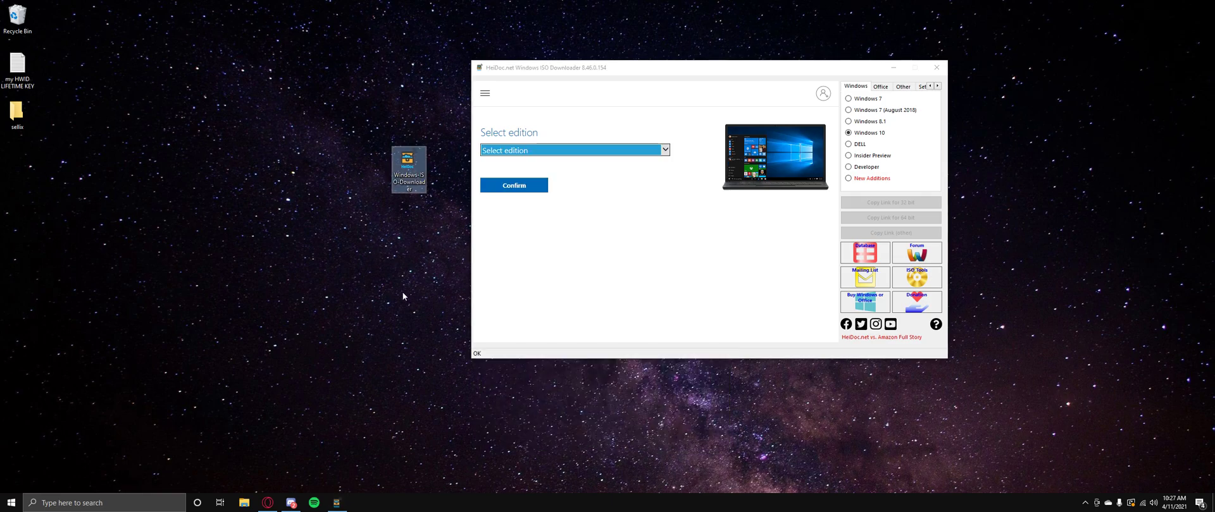
# Check the installed Windows version and build with winver, then close the About Windows dialog.
pyautogui.press('super')
pyautogui.write('Wi')
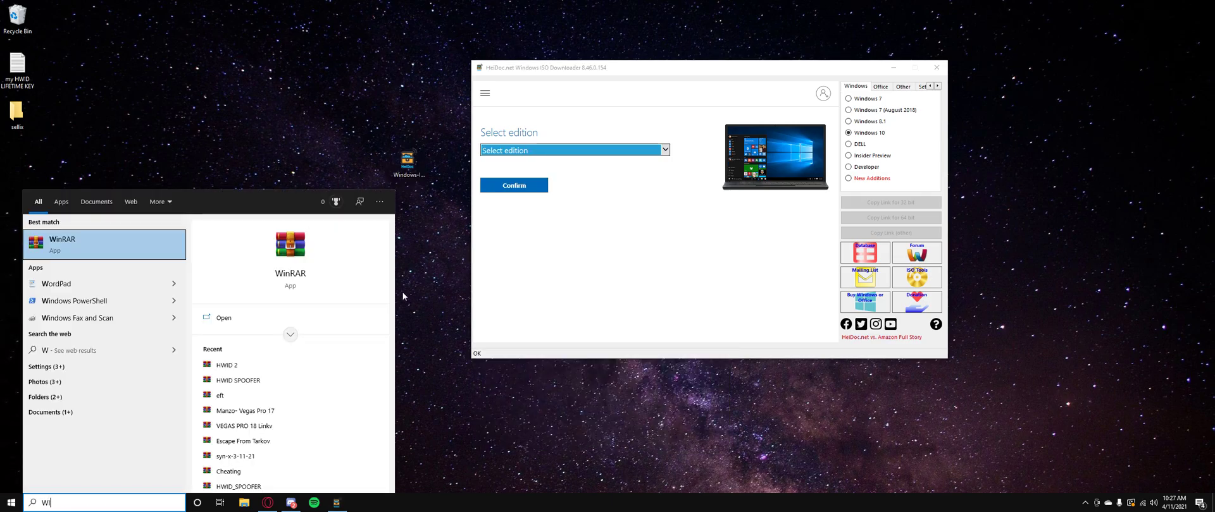
pyautogui.write('nver')
pyautogui.press('Return')
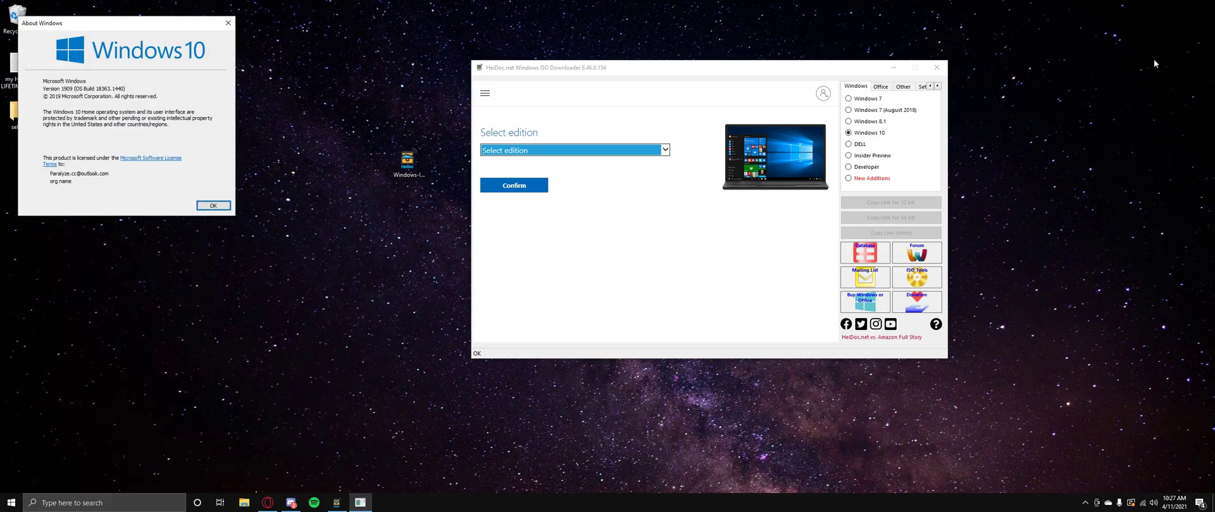
pyautogui.moveTo(130, 28); pyautogui.dragTo(249, 60)
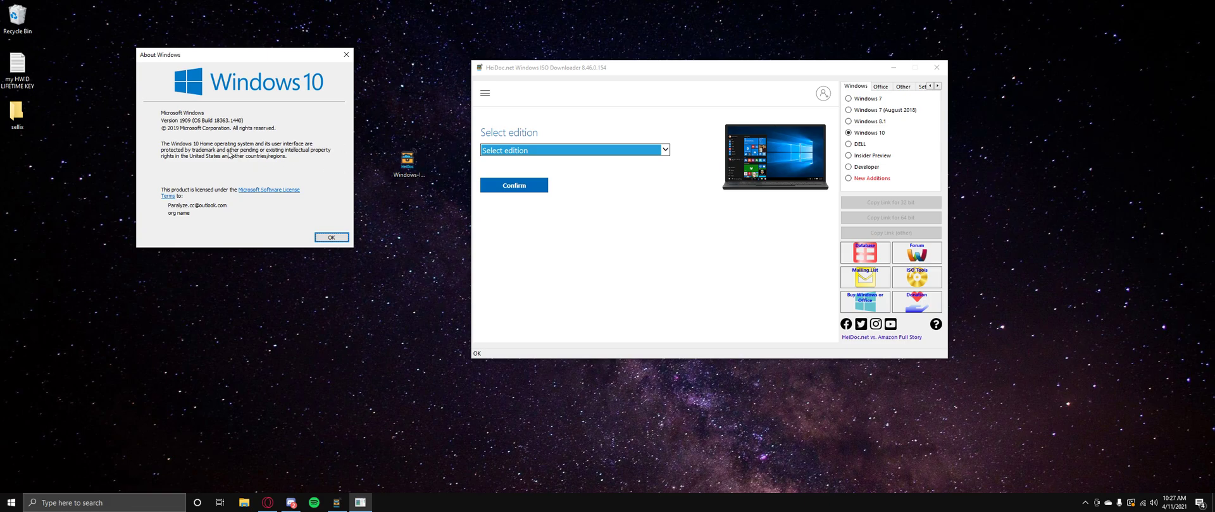
pyautogui.click(346, 54)
# Choose and confirm the Windows 10 Home/Pro edition under Version 1909 (November 2019 Update).
pyautogui.click(600, 150)
pyautogui.scroll(-2, 563, 253)
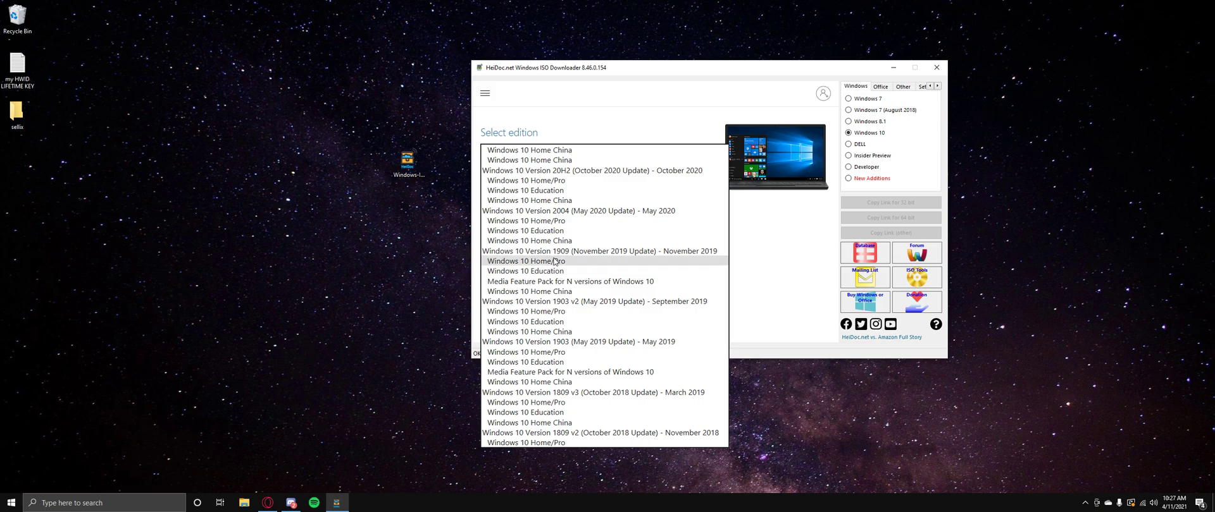
pyautogui.scroll(2, 549, 193)
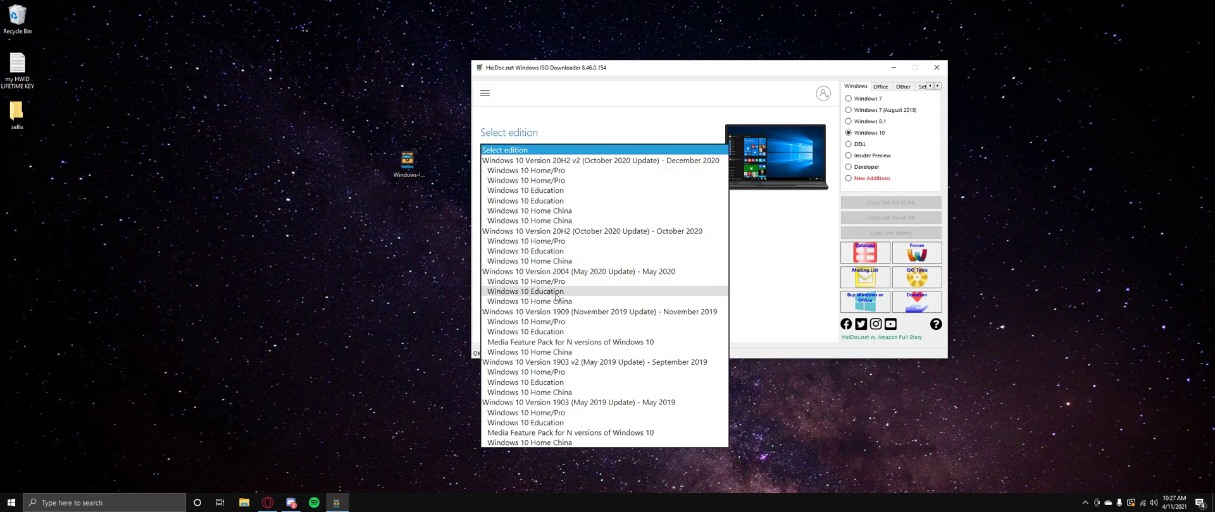
pyautogui.click(566, 332)
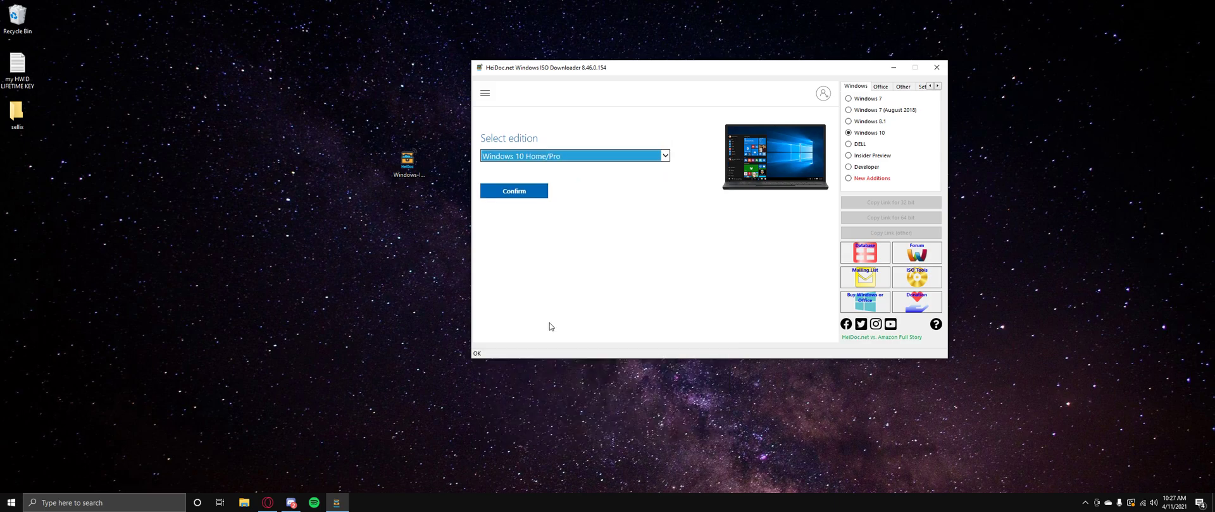
pyautogui.click(521, 196)
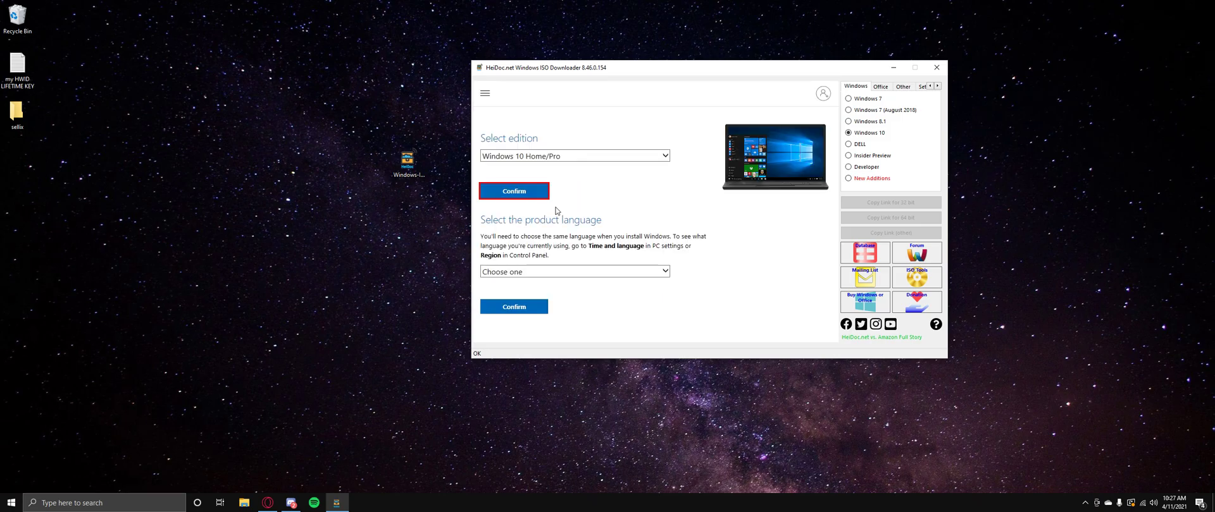
pyautogui.click(552, 157)
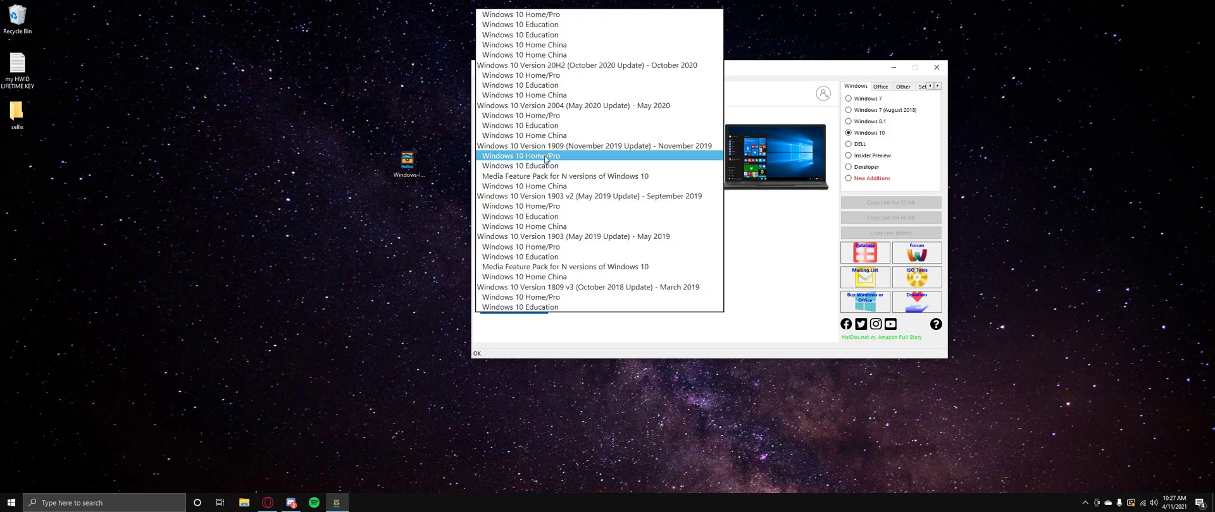
pyautogui.click(548, 158)
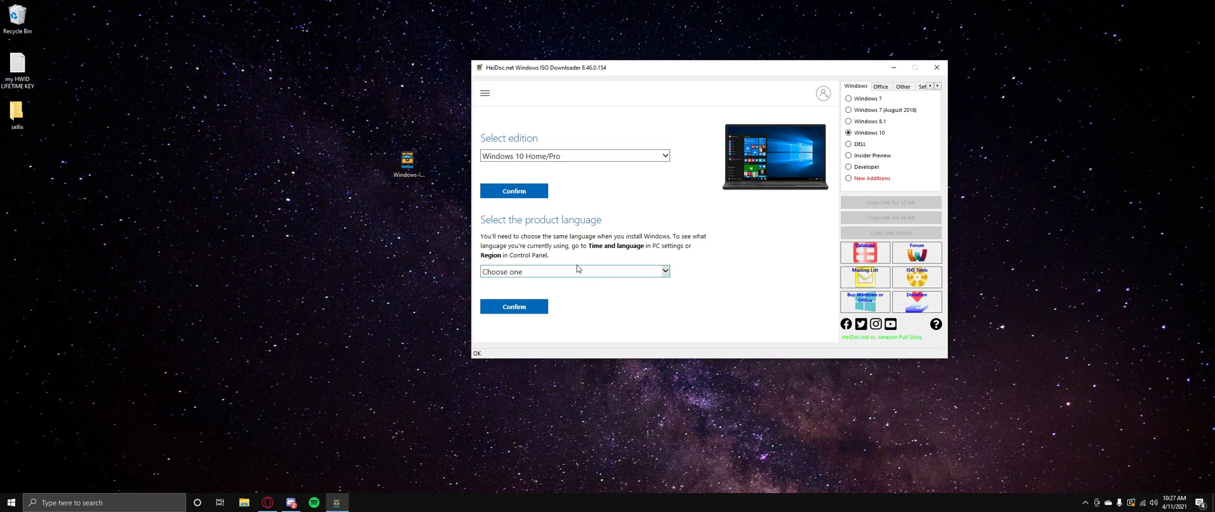
# Set the product language to English and confirm it.
pyautogui.click(578, 270)
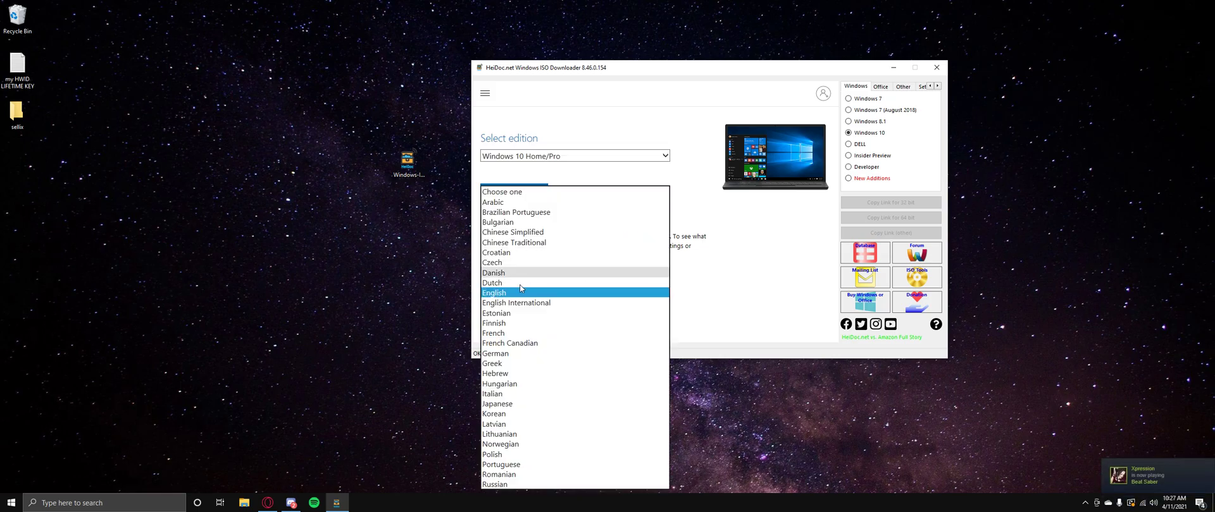
pyautogui.click(507, 294)
pyautogui.click(515, 306)
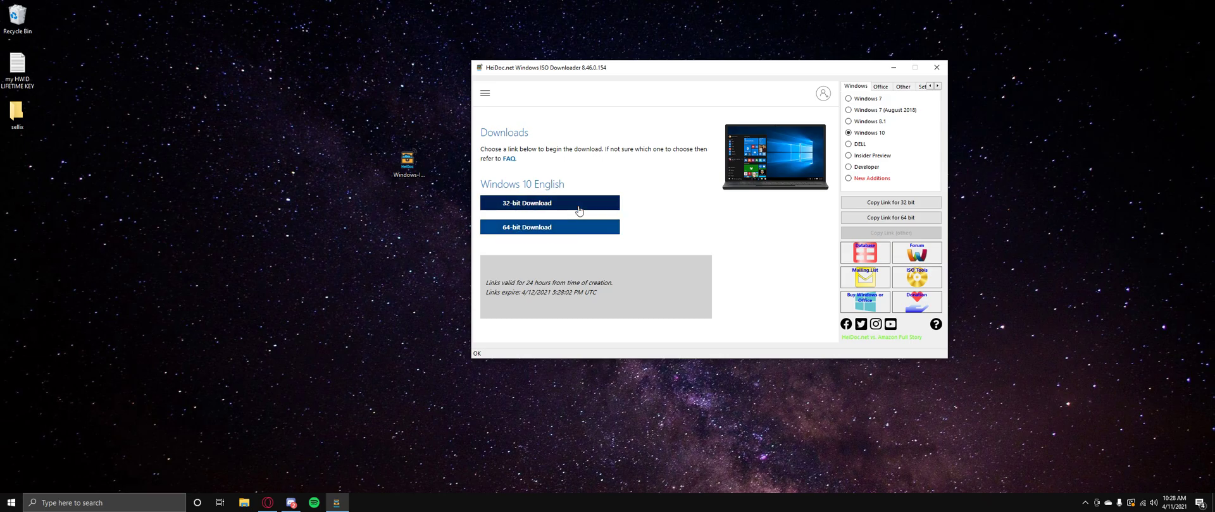
# Download the 64-bit ISO to the Desktop as Win10_1909_English_x64 and close the completed download dialog.
pyautogui.click(549, 235)
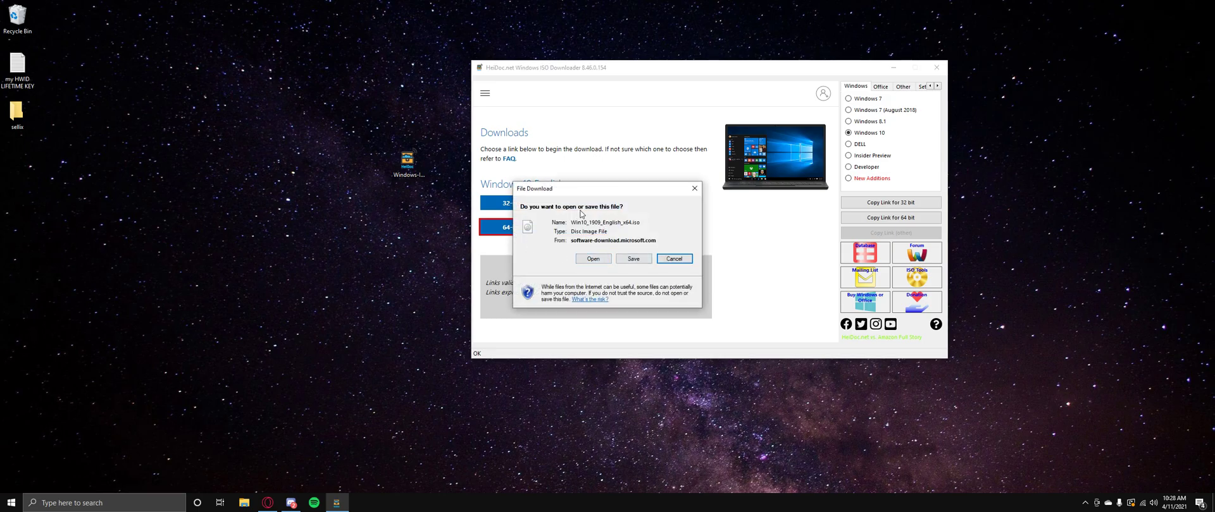
pyautogui.click(633, 259)
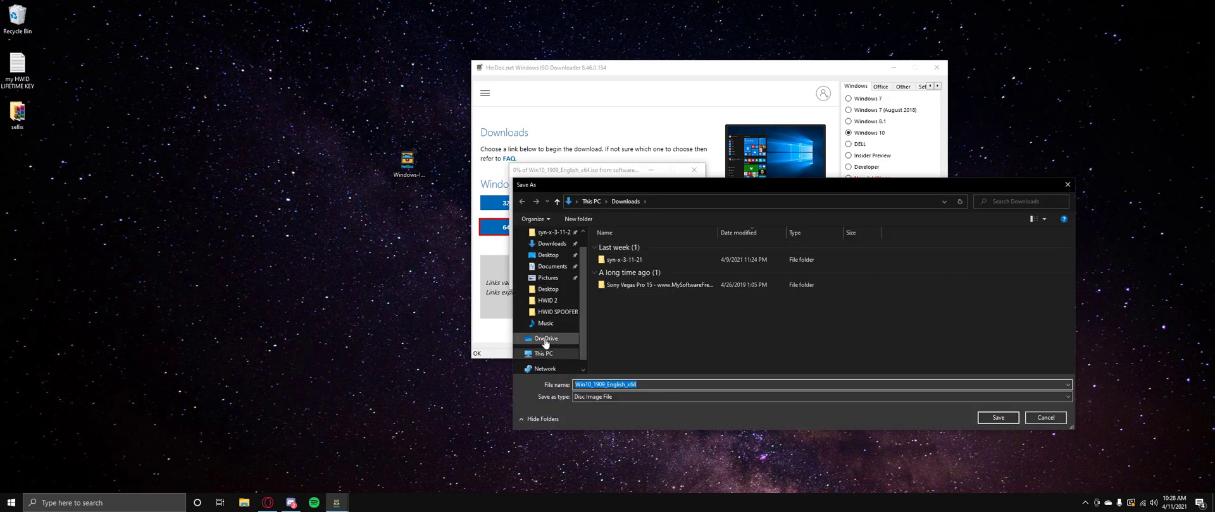
pyautogui.click(553, 257)
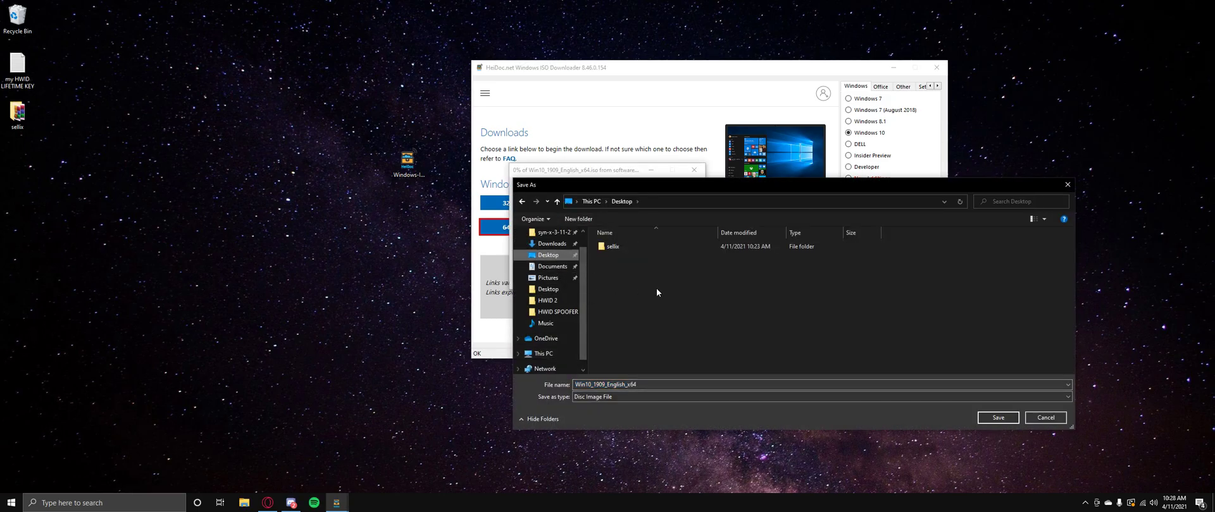
pyautogui.click(993, 415)
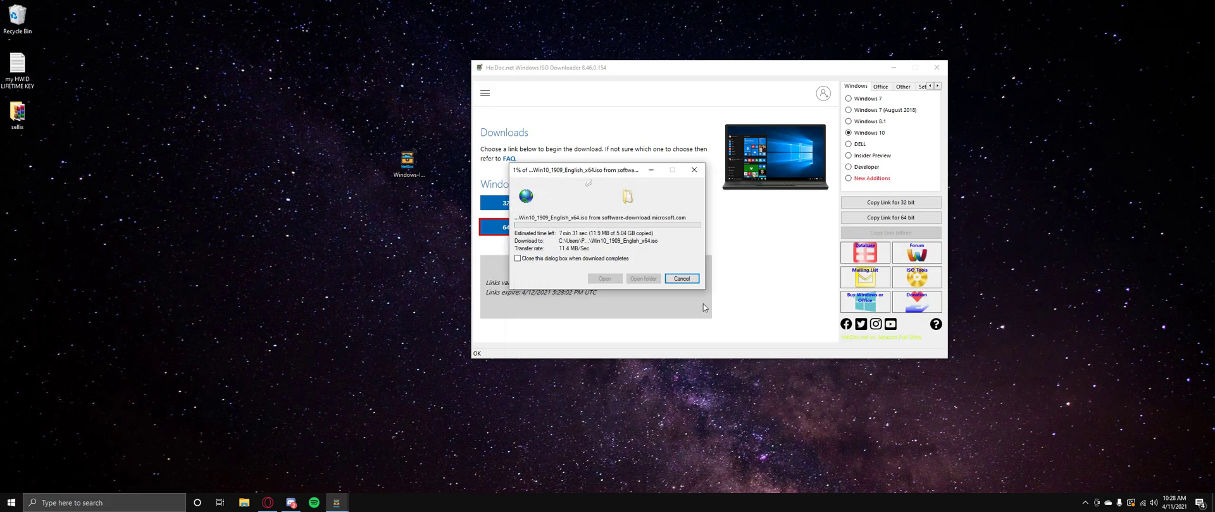
pyautogui.moveTo(581, 172); pyautogui.dragTo(363, 191)
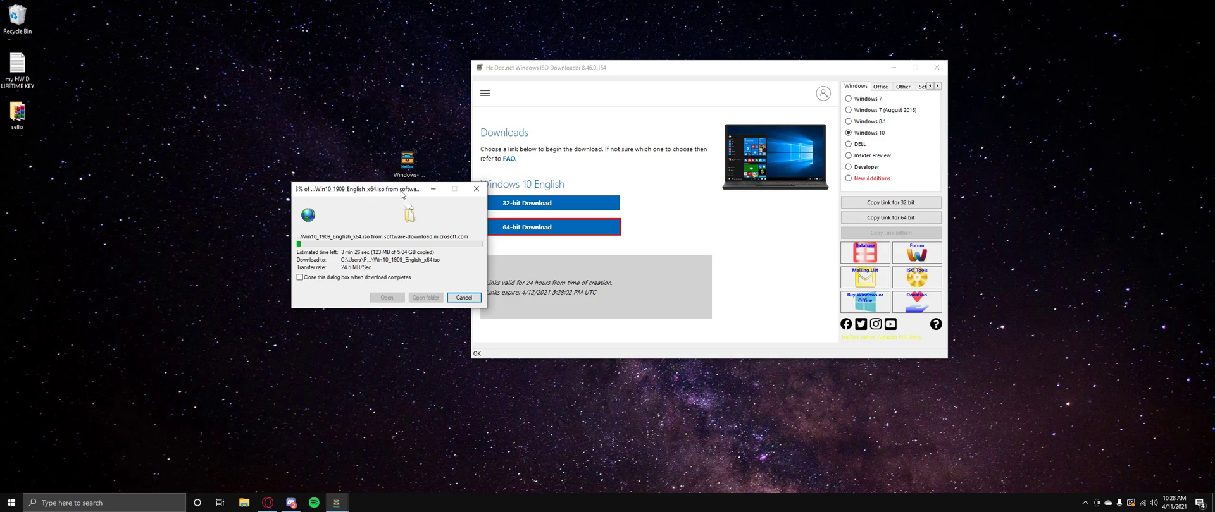
pyautogui.moveTo(401, 194); pyautogui.dragTo(361, 208)
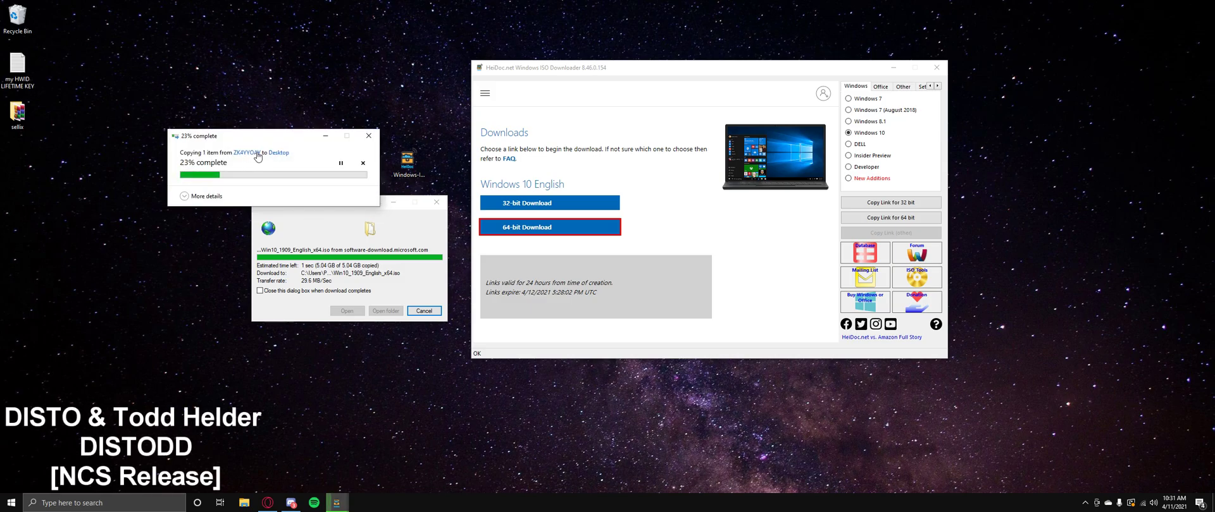
pyautogui.moveTo(265, 141); pyautogui.dragTo(244, 120)
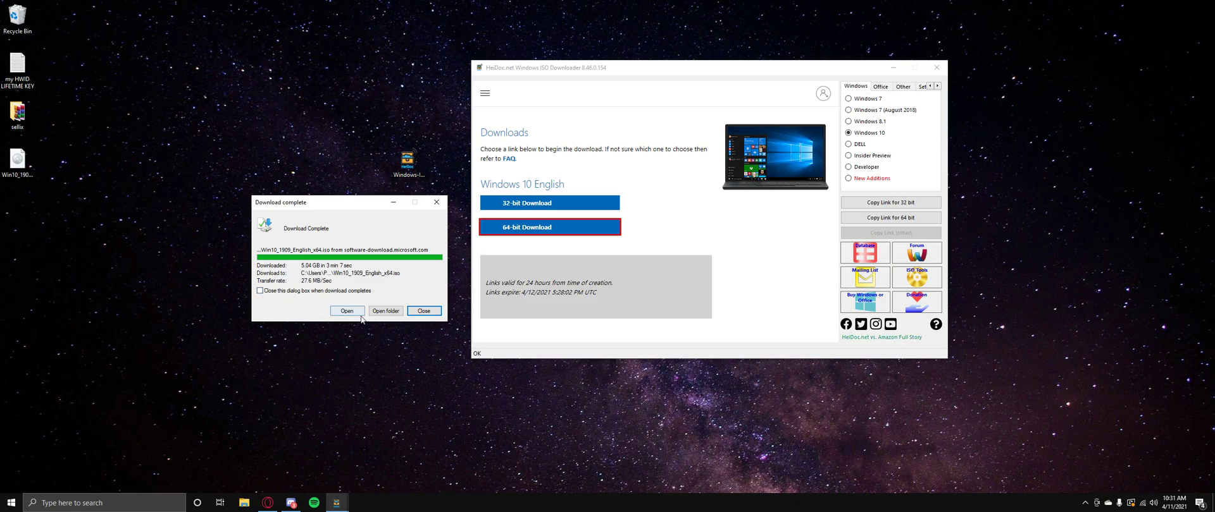
pyautogui.click(260, 291)
pyautogui.click(424, 311)
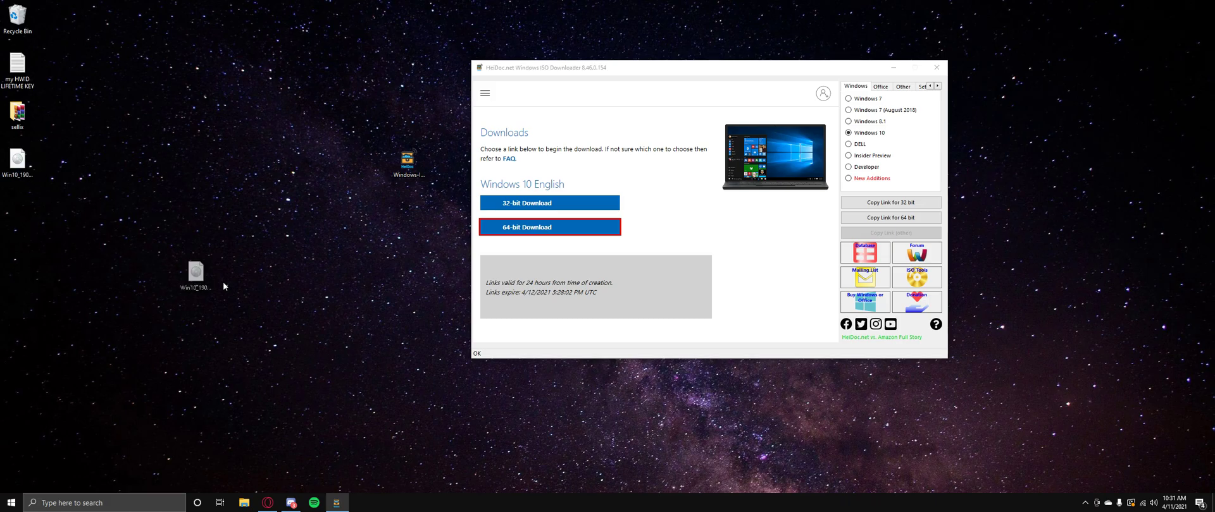
# Move the downloaded Win10_1909_English_x64 image to a free area of the desktop and mount it.
pyautogui.moveTo(223, 286)
pyautogui.mouseDown()
pyautogui.moveTo(276, 258)
pyautogui.moveTo(224, 285)
pyautogui.mouseUp()
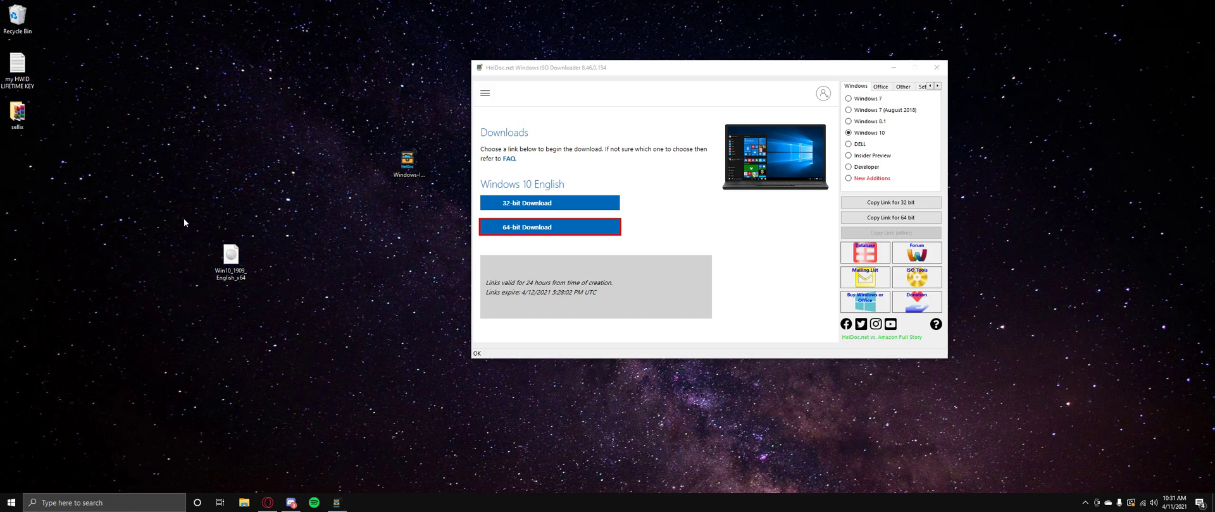
pyautogui.moveTo(202, 228); pyautogui.dragTo(279, 285)
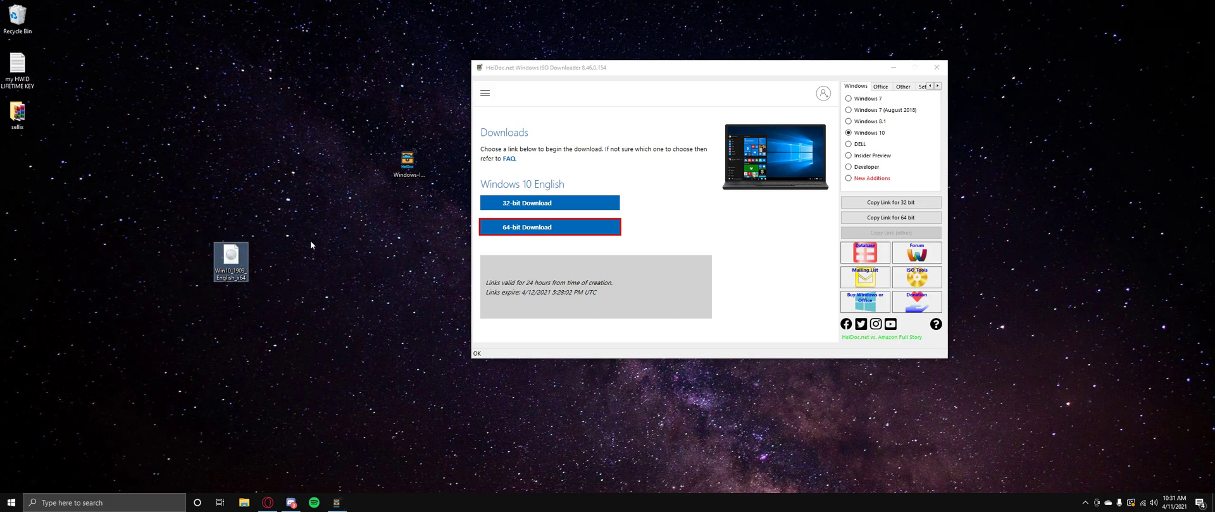
pyautogui.rightClick(230, 266)
pyautogui.click(266, 229)
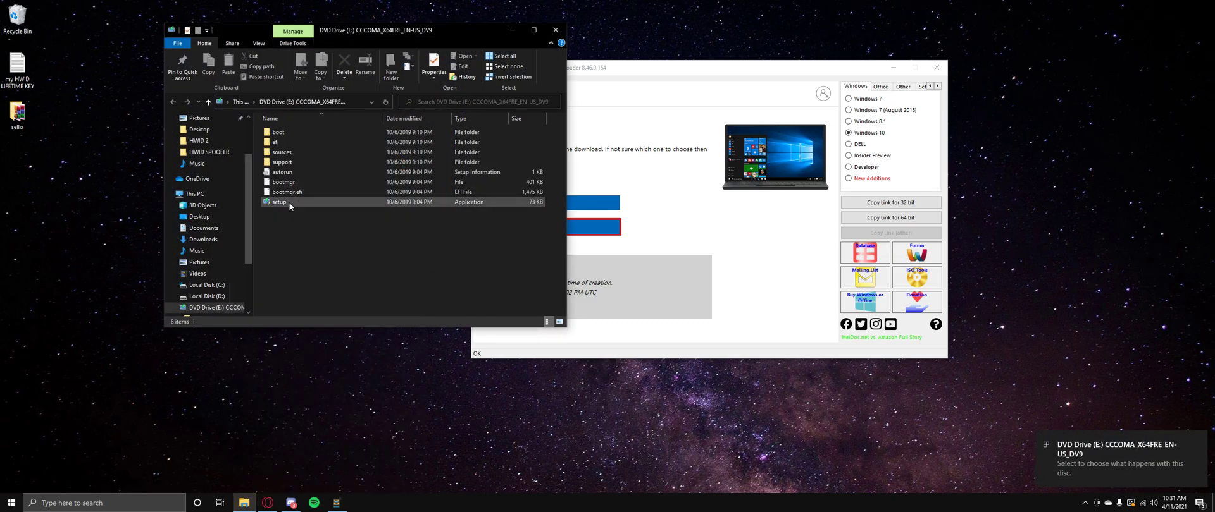
# Run setup from the mounted DVD drive, allow it to start, and continue past the Install Windows 10 page.
pyautogui.click(288, 202)
pyautogui.doubleClick(288, 202)
pyautogui.click(544, 315)
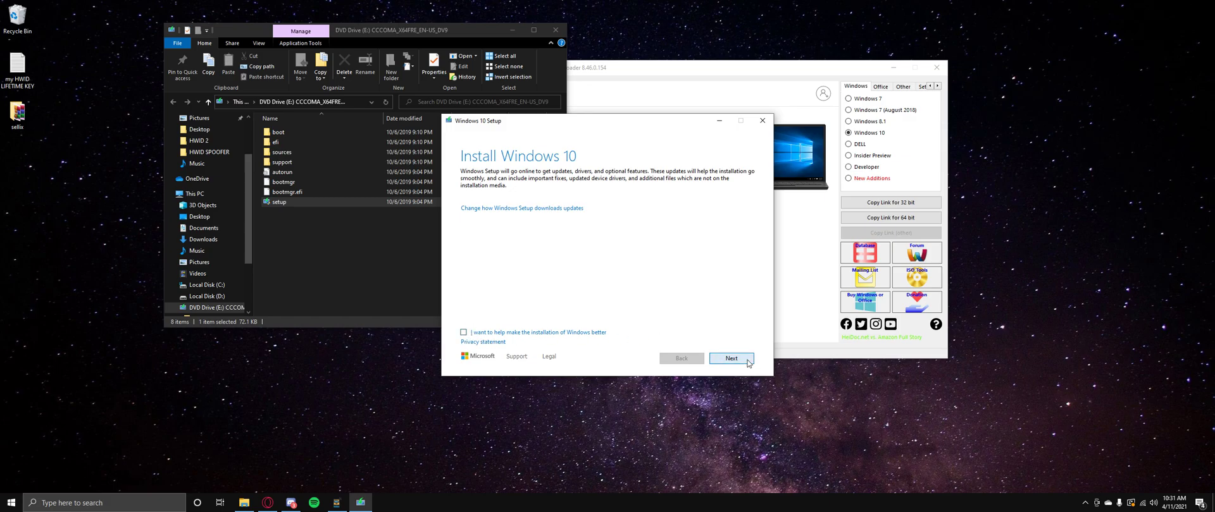
pyautogui.click(727, 358)
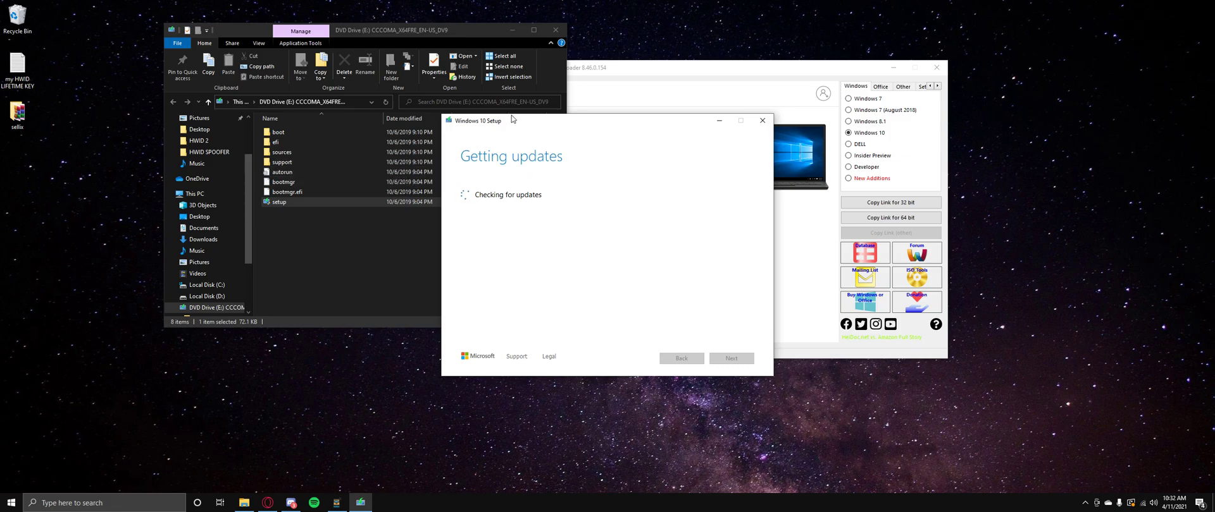
# Close the mounted drive's folder window and accept the license terms in Windows 10 Setup.
pyautogui.click(348, 290)
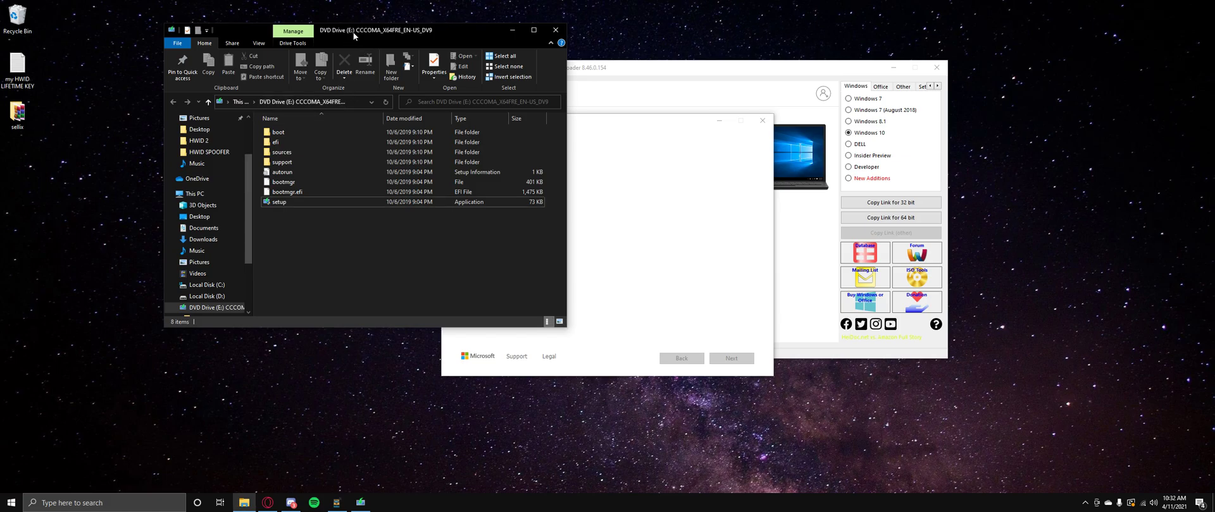
pyautogui.click(555, 30)
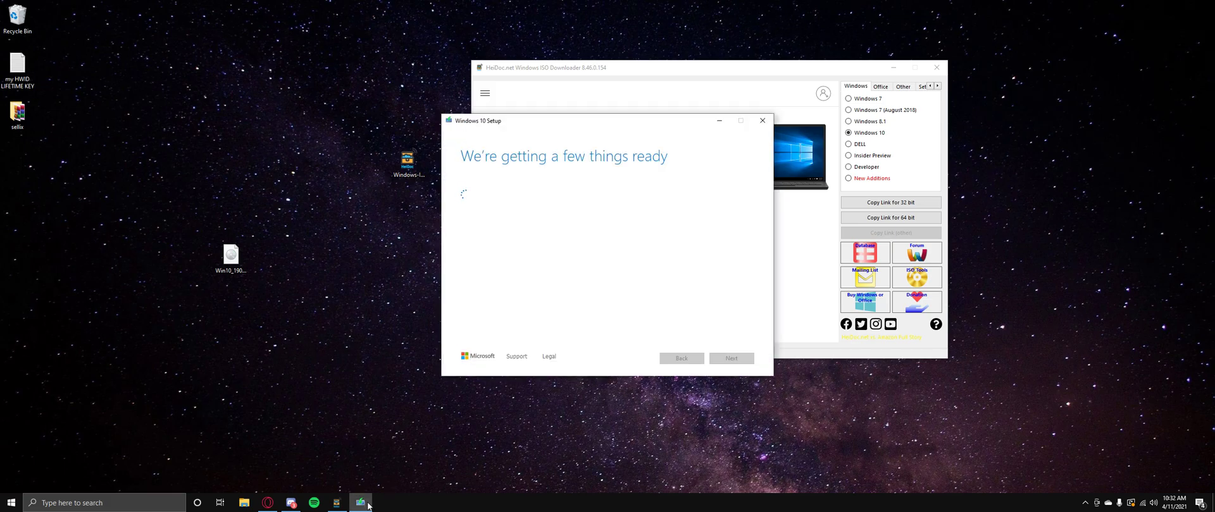
pyautogui.moveTo(573, 128); pyautogui.dragTo(227, 111)
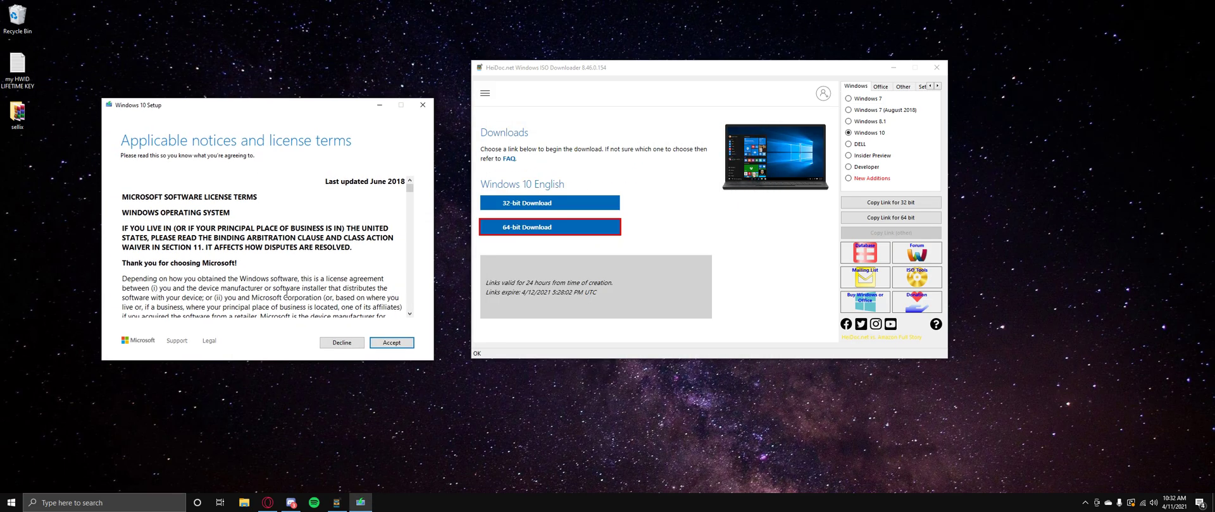
pyautogui.click(387, 344)
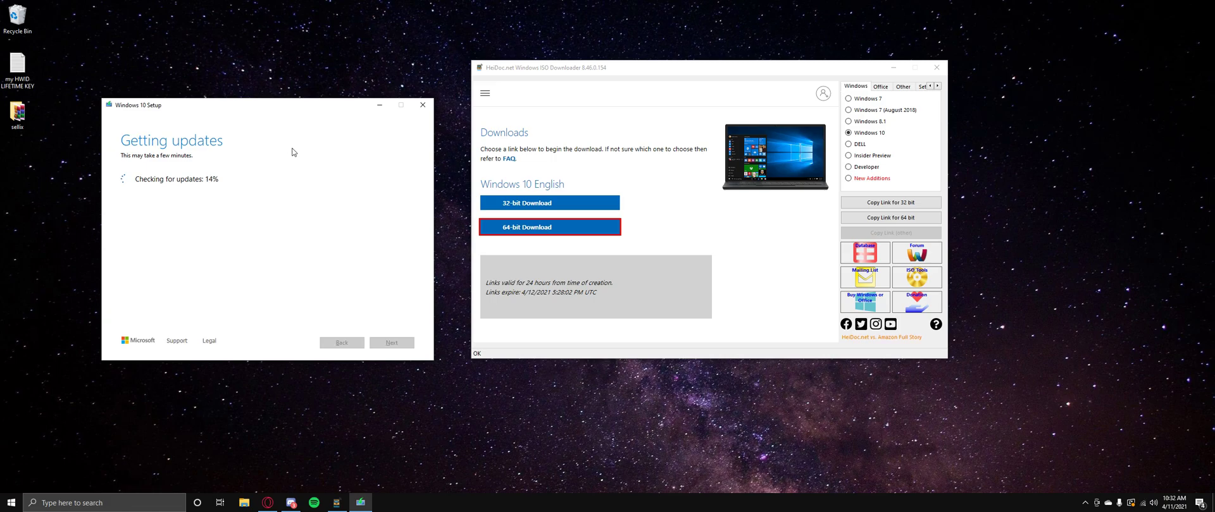
# Quit Windows 10 Setup during the update check and confirm quitting.
pyautogui.click(422, 105)
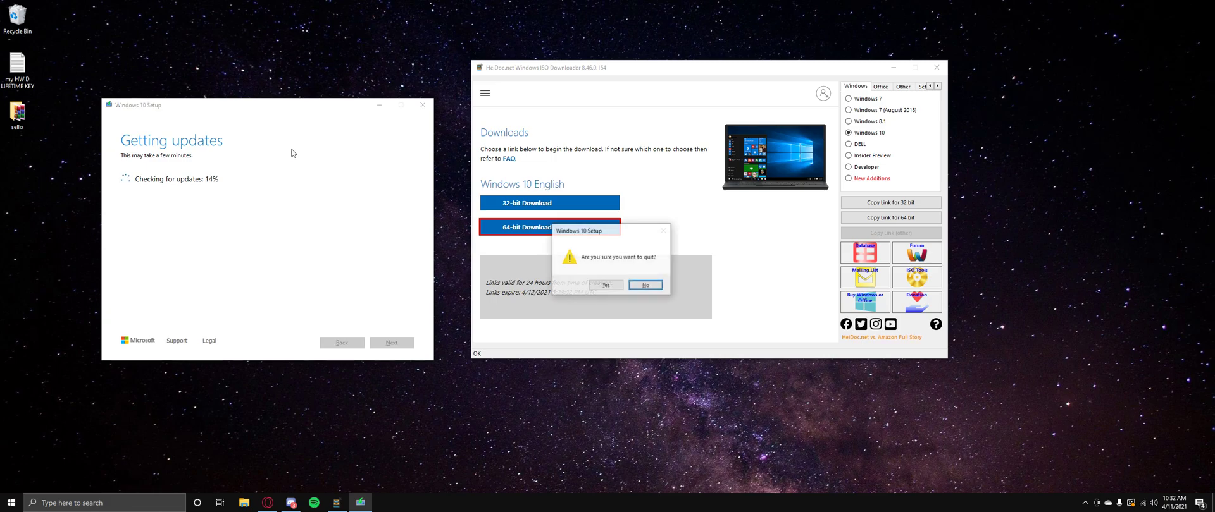
pyautogui.click(613, 287)
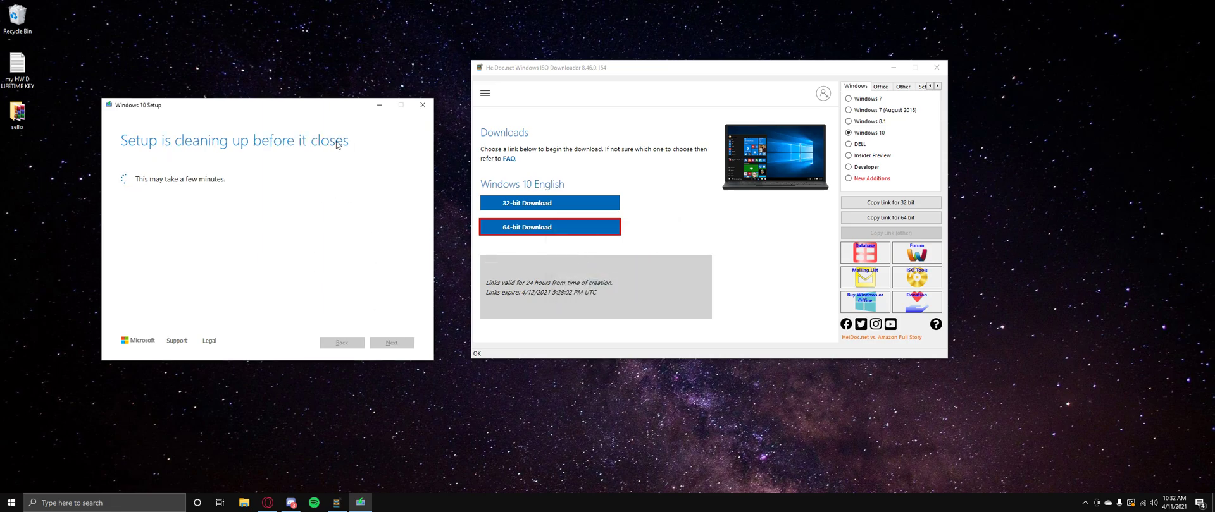